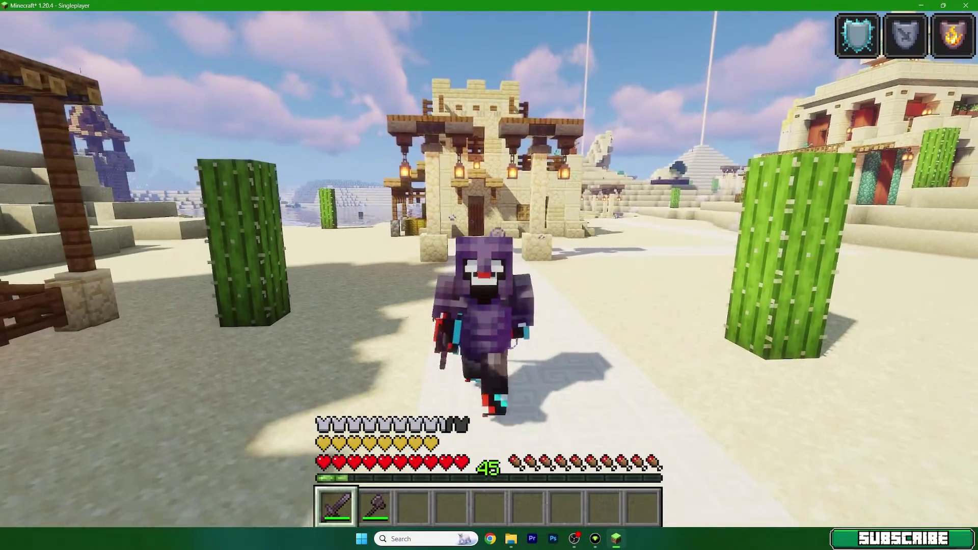
key("w")
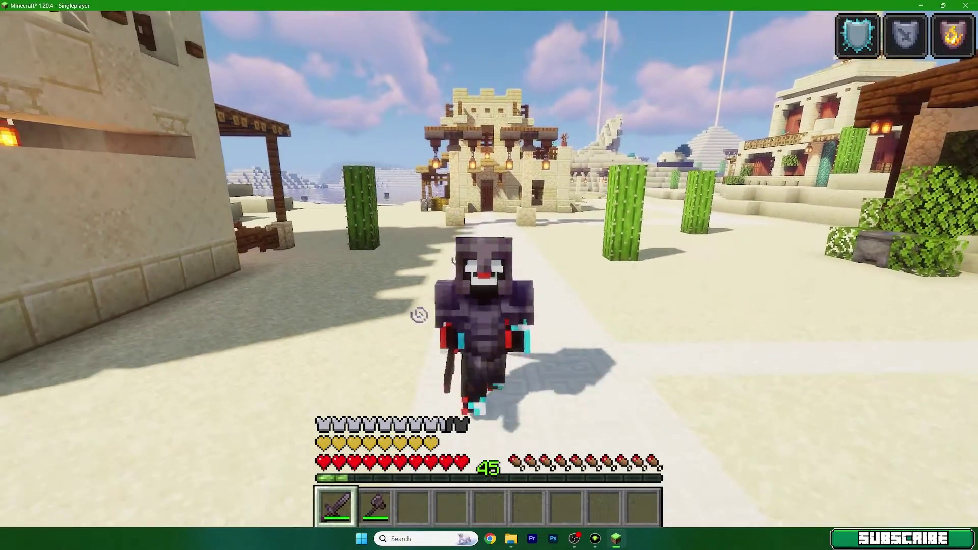
key("w")
key("w")
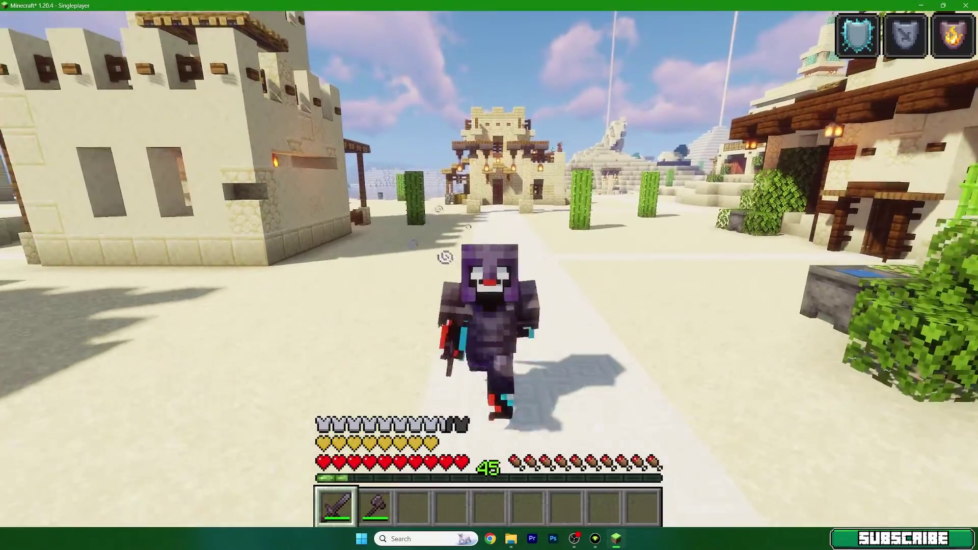
key("w")
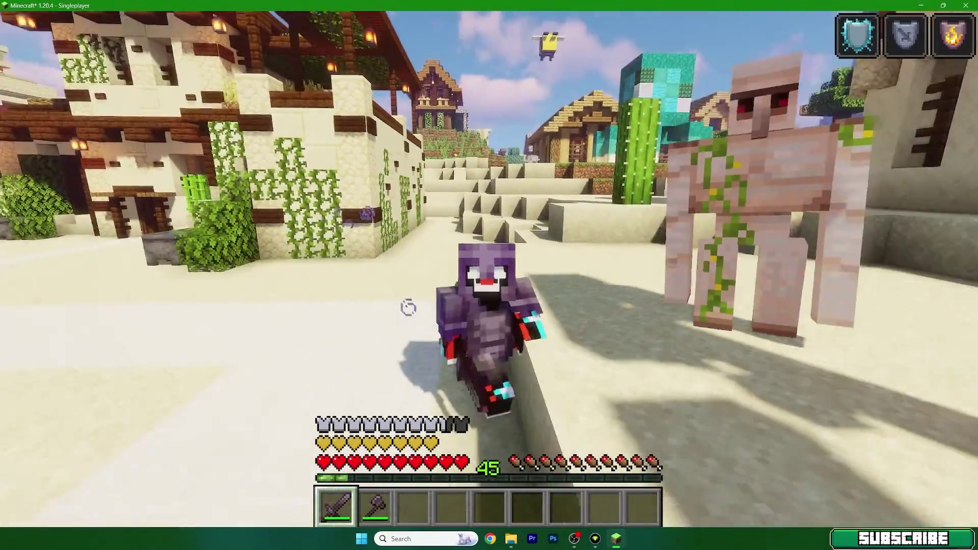
key("w")
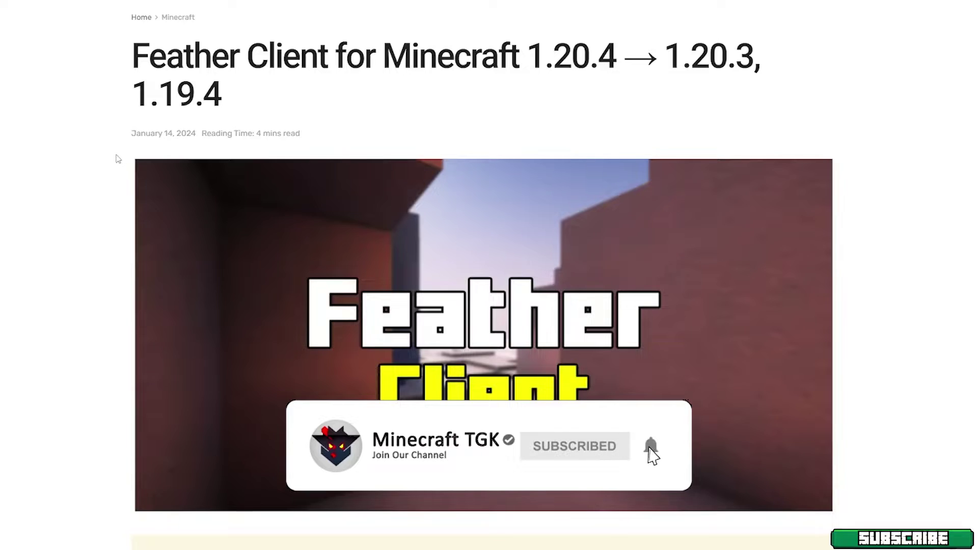
- Read the Feather Client for Minecraft 1.20.4 article down to its install instructions and download links
scroll(89, 167, "down", 15)
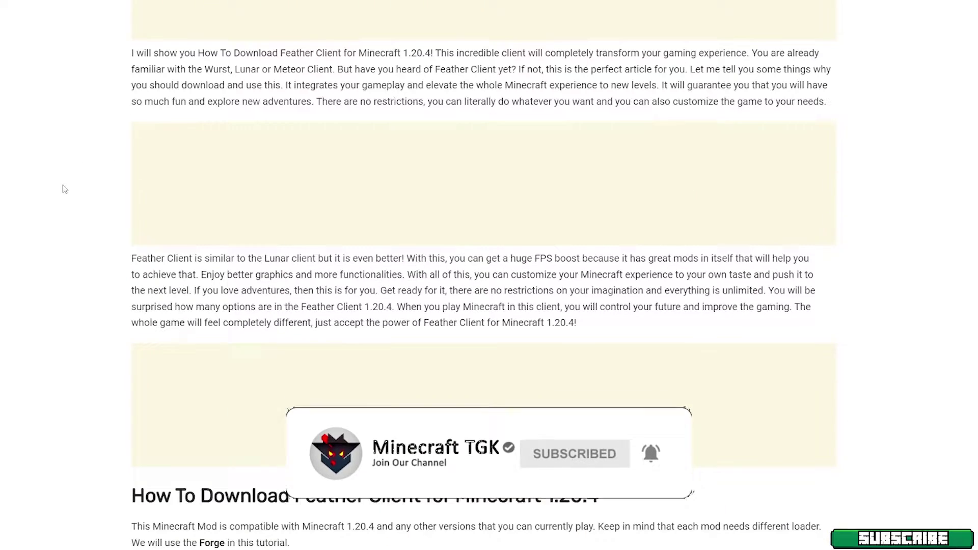
scroll(65, 197, "down", 15)
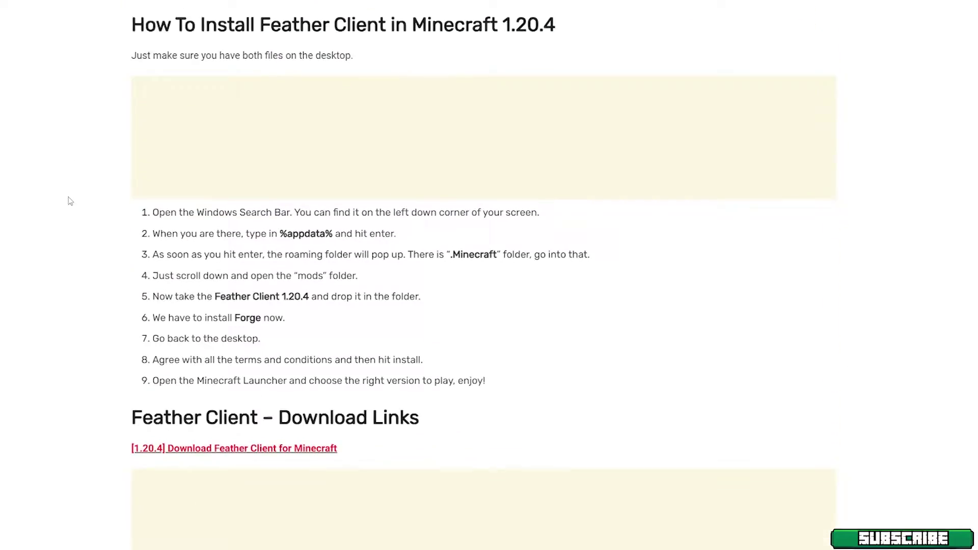
scroll(70, 292, "down", 3)
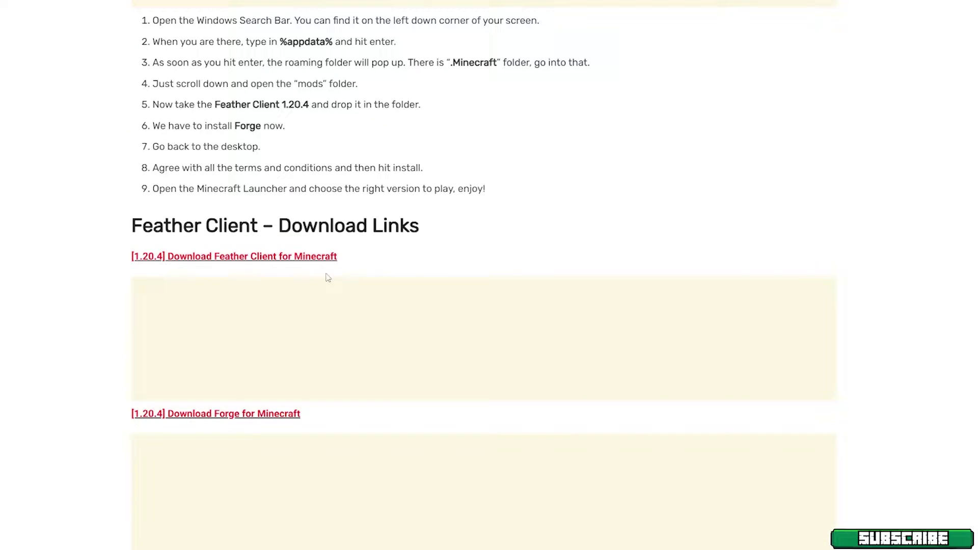
scroll(276, 260, "up", 3)
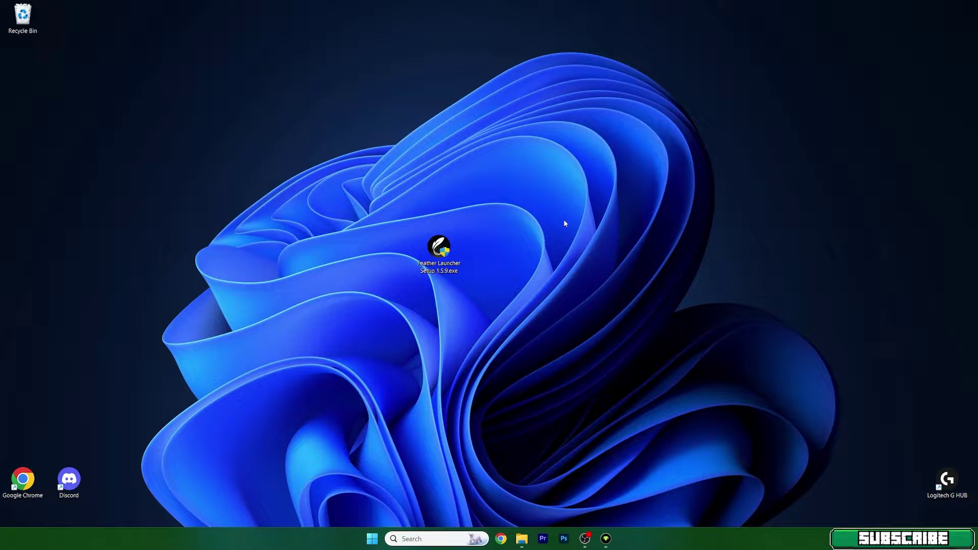
- Install the launcher from Feather Launcher Setup 1.5.9.exe and add a Microsoft account by entering the account's e-mail
double_click(444, 258)
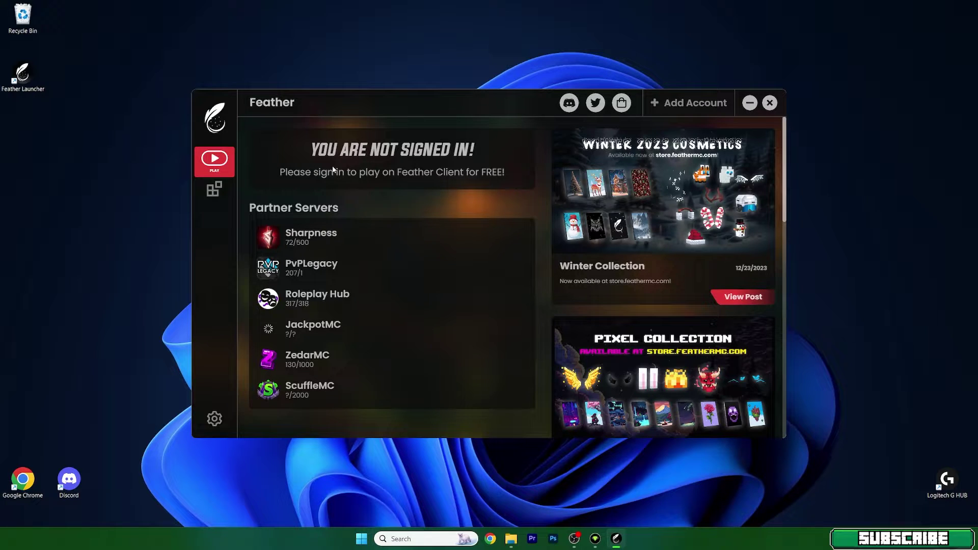
left_click(693, 104)
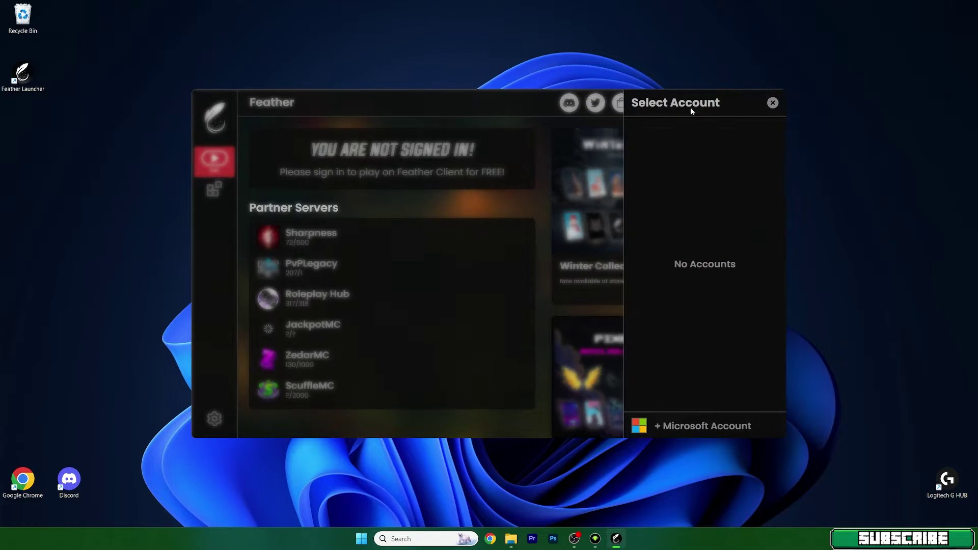
left_click(658, 436)
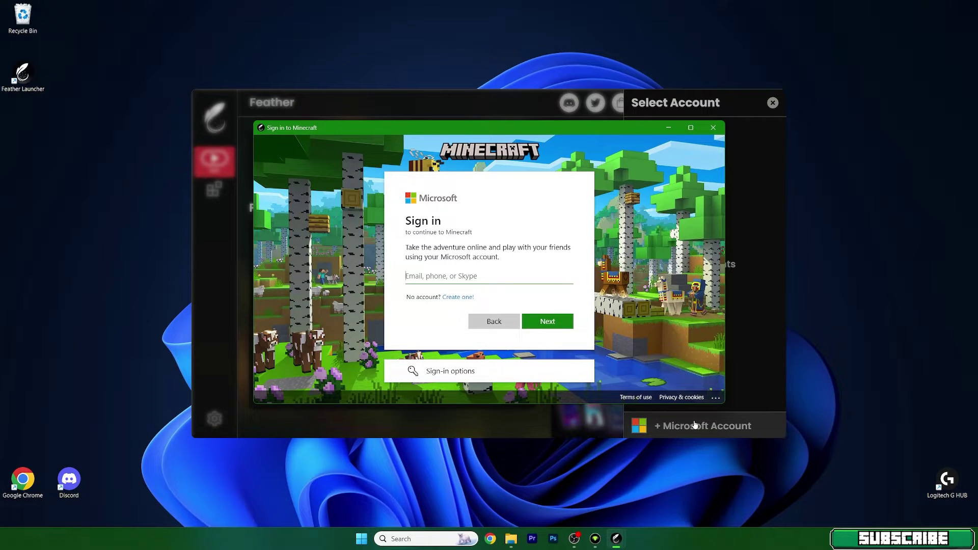
type("mined")
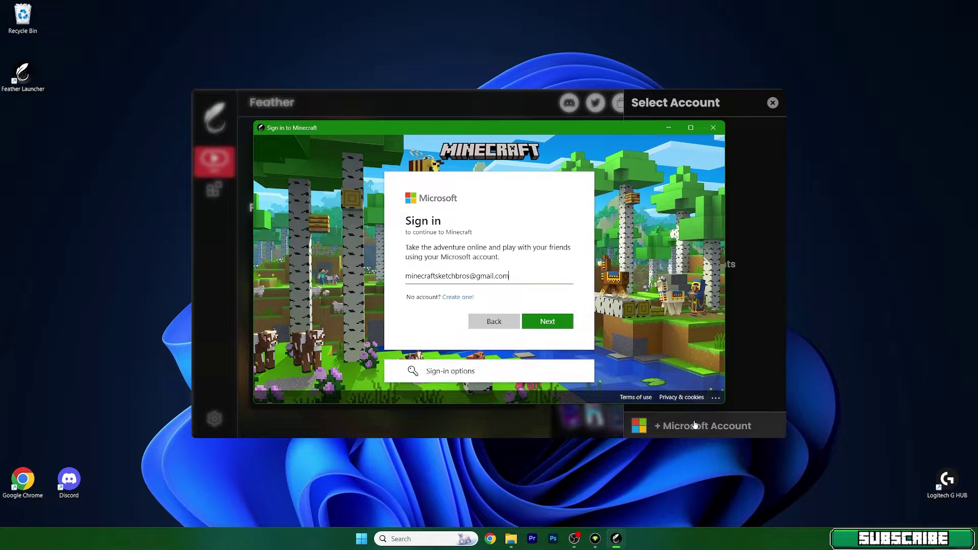
key("Return")
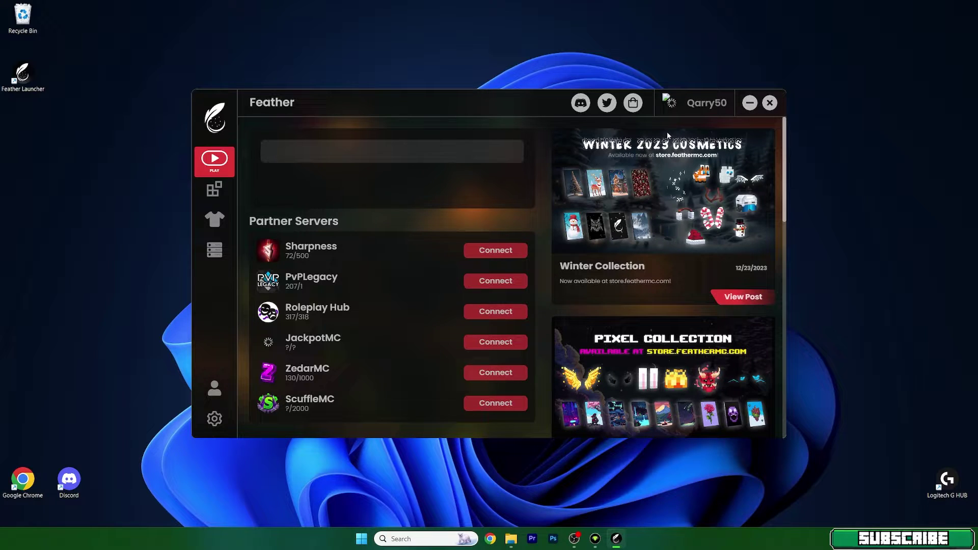
- Look through the launcher's mods, skins, servers and play pages after signing in
left_click(702, 97)
left_click(510, 182)
left_click(221, 201)
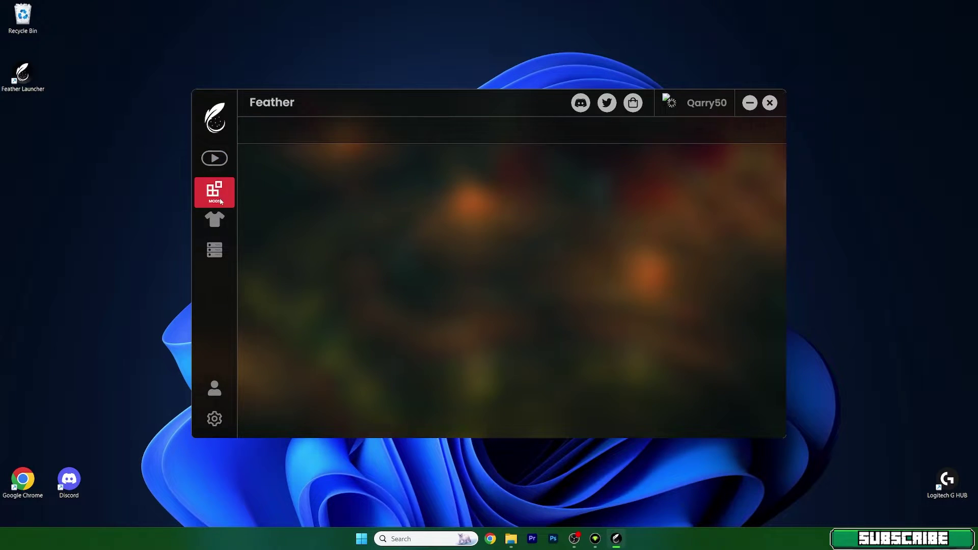
left_click(216, 220)
left_click(220, 251)
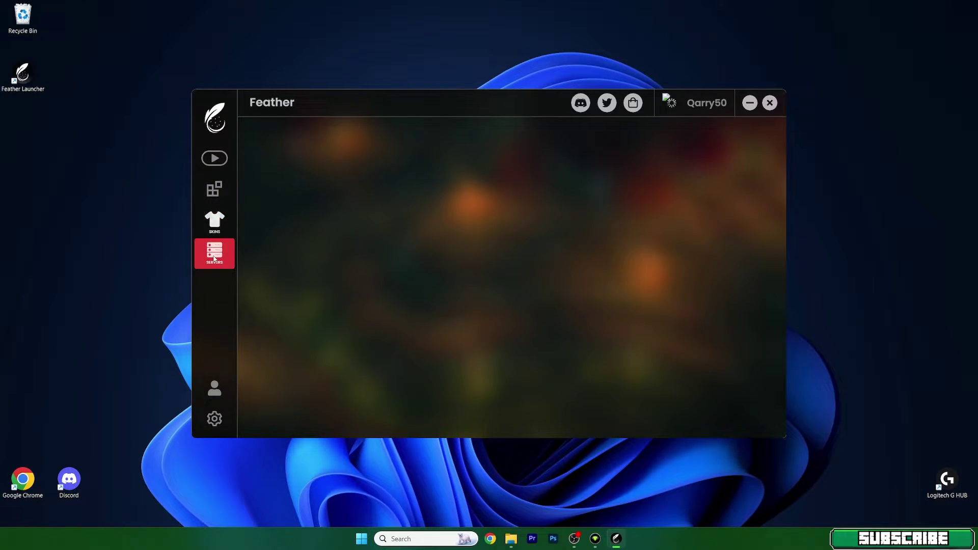
left_click(225, 225)
left_click(227, 156)
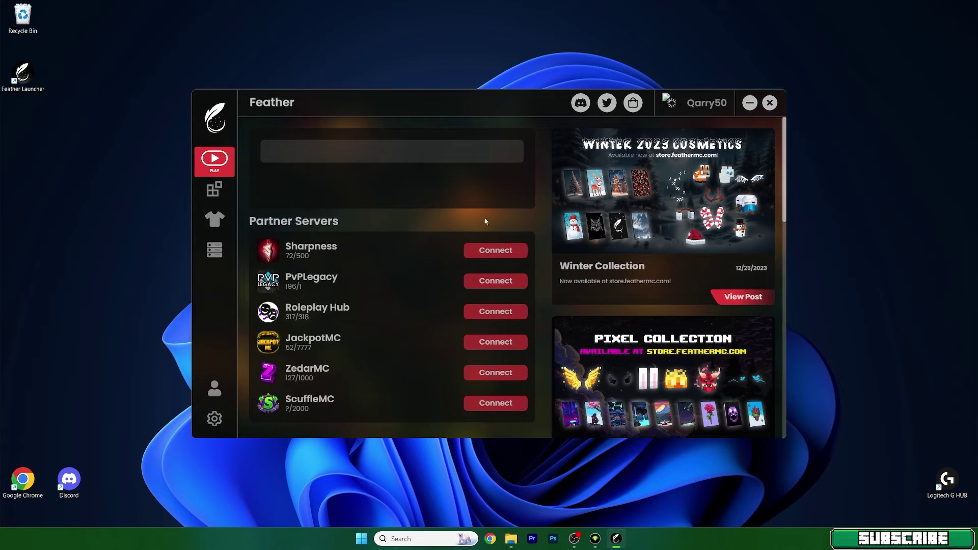
left_click(212, 192)
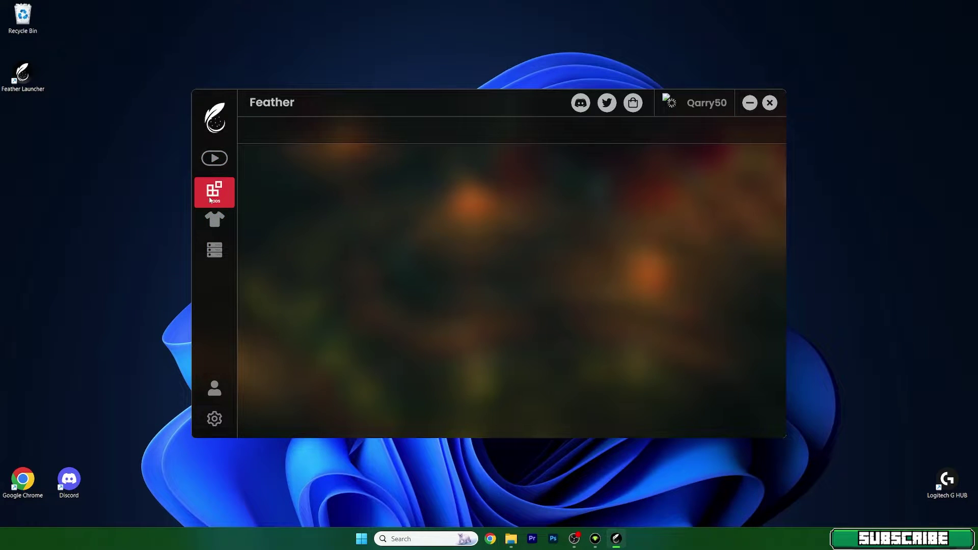
- Choose Minecraft version 1.20.4 as the version to play
left_click(214, 160)
left_click(417, 153)
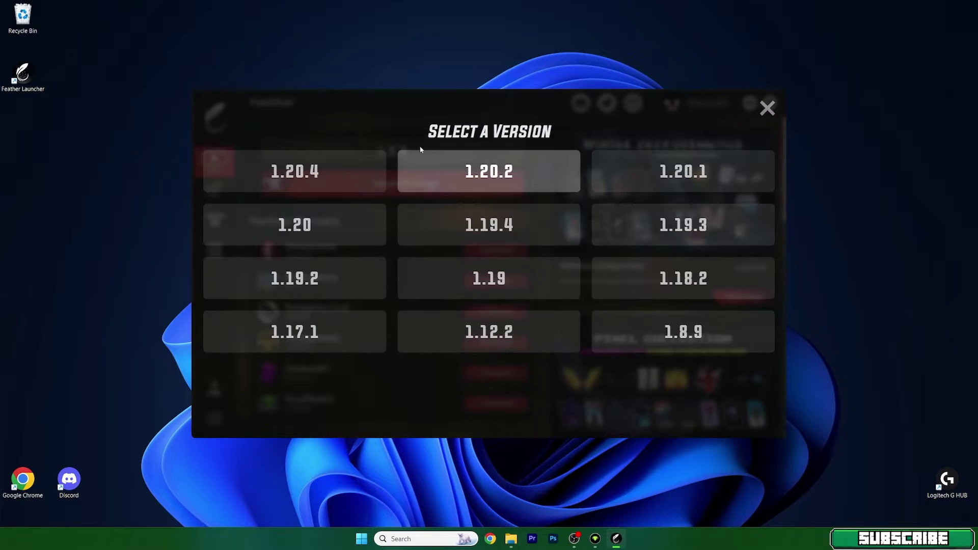
left_click(343, 164)
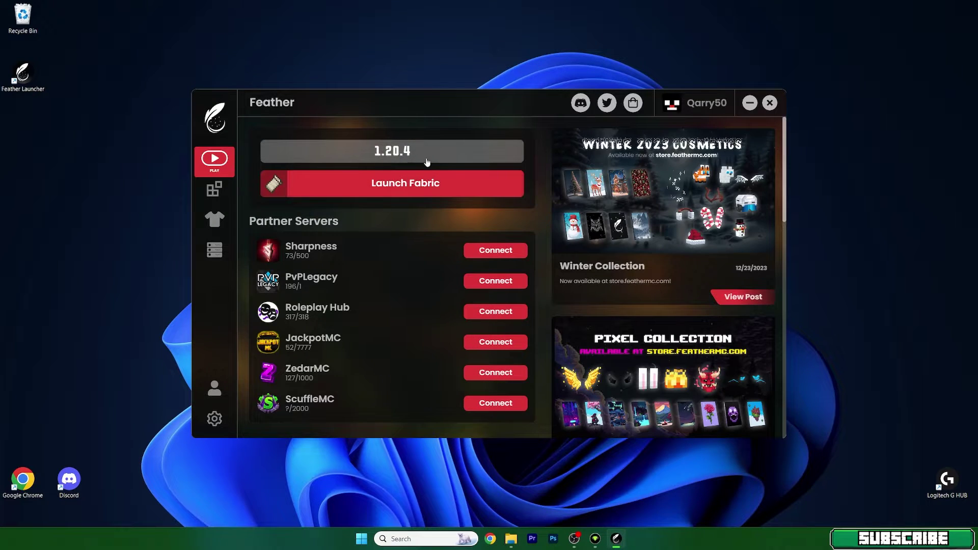
- Examine the installed mods, the current skin and the server hosting page
left_click(210, 192)
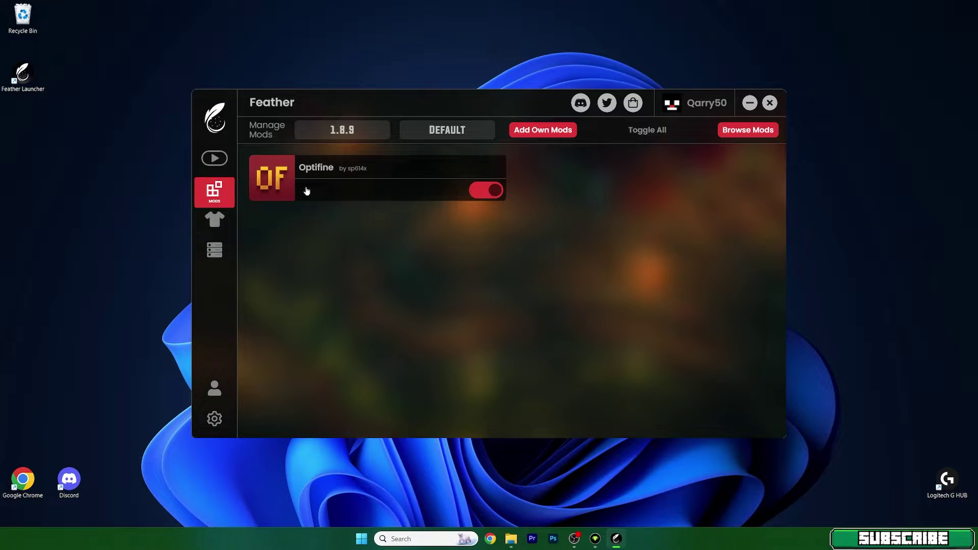
left_click(232, 225)
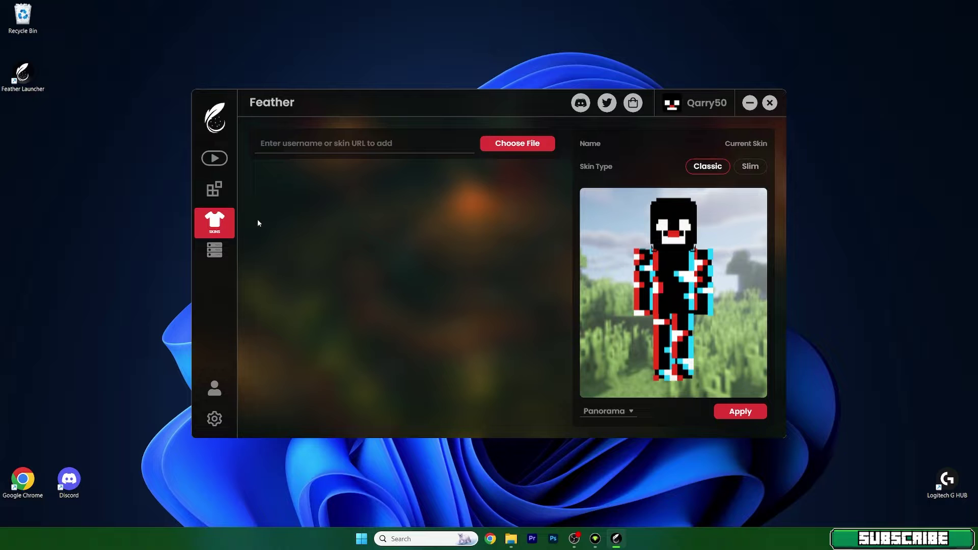
left_click(214, 250)
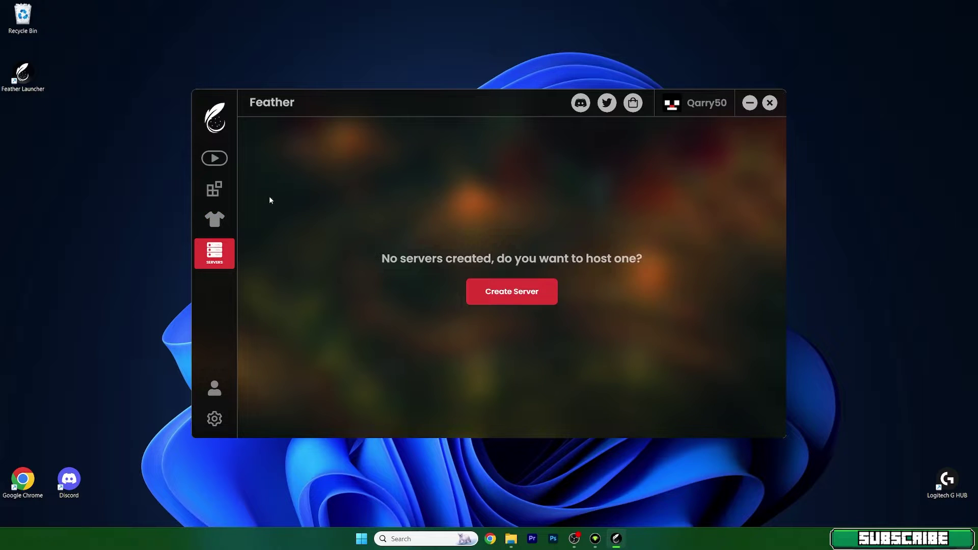
- Launch Minecraft 1.20.4 with Fabric through the Feather launcher
left_click(214, 157)
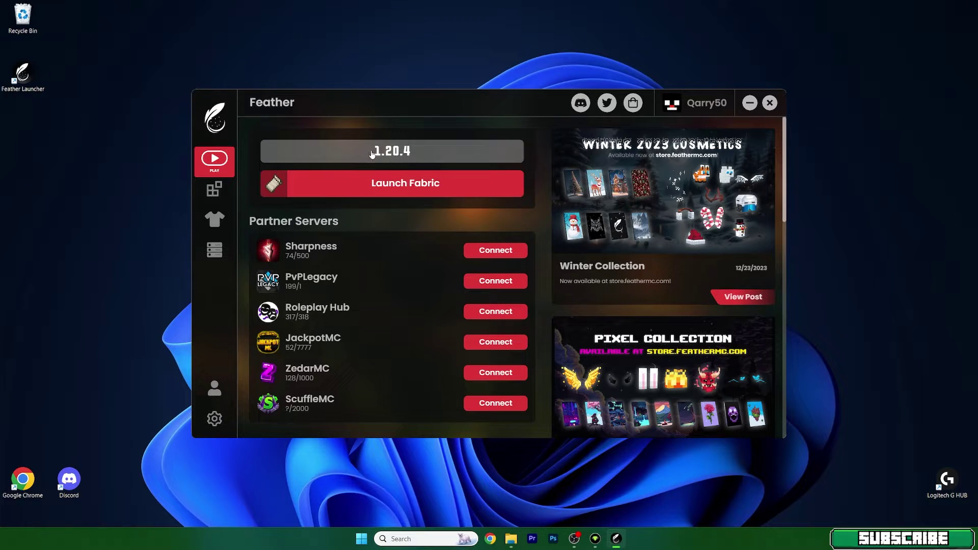
left_click(419, 184)
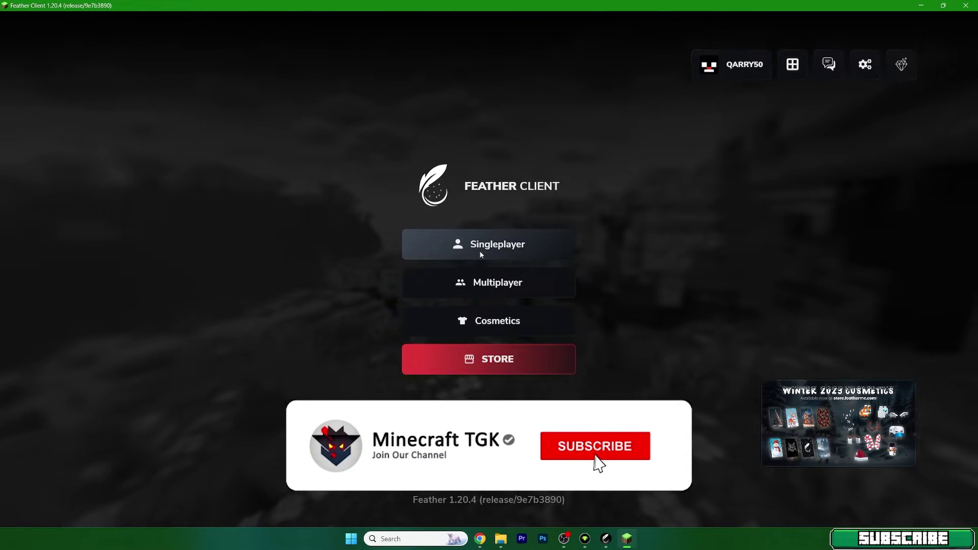
- Look at the singleplayer screen and the capes in the cosmetics collection, and return to the title screen
left_click(509, 248)
key("Escape")
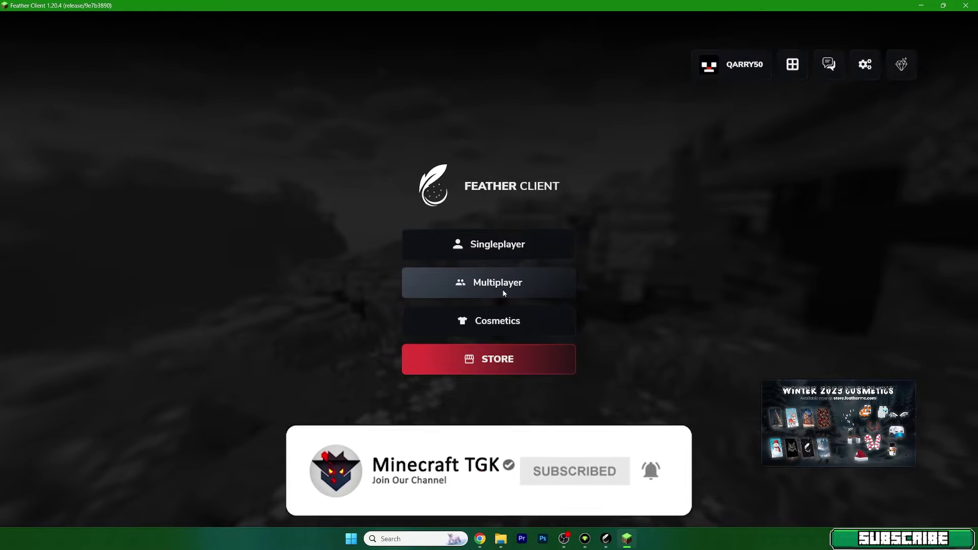
left_click(518, 320)
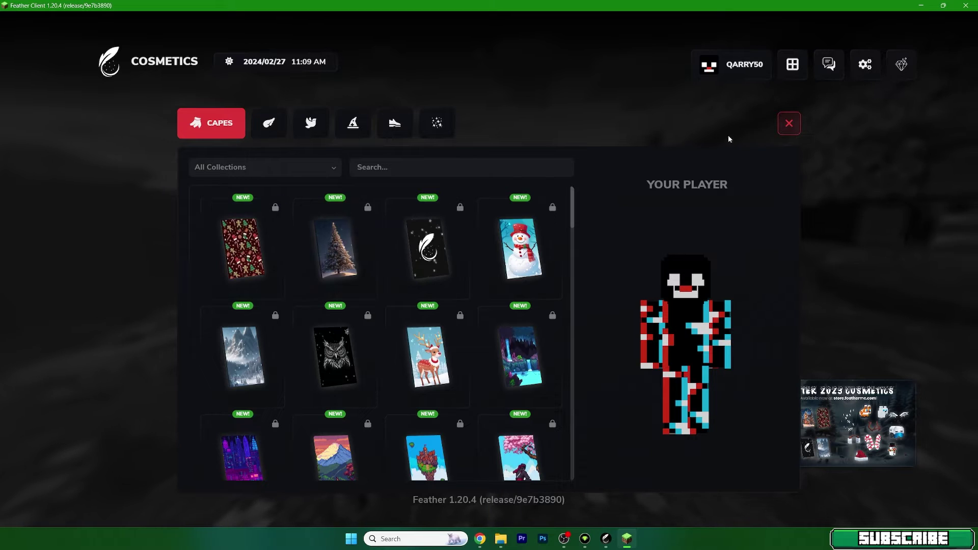
left_click(789, 123)
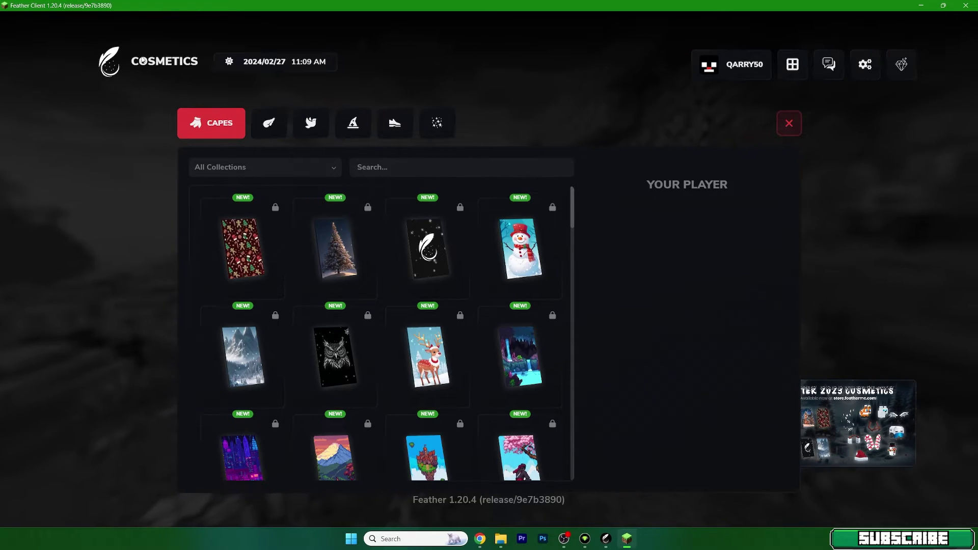
key("Escape")
- Load the Sherlock survival world in singleplayer
left_click(509, 244)
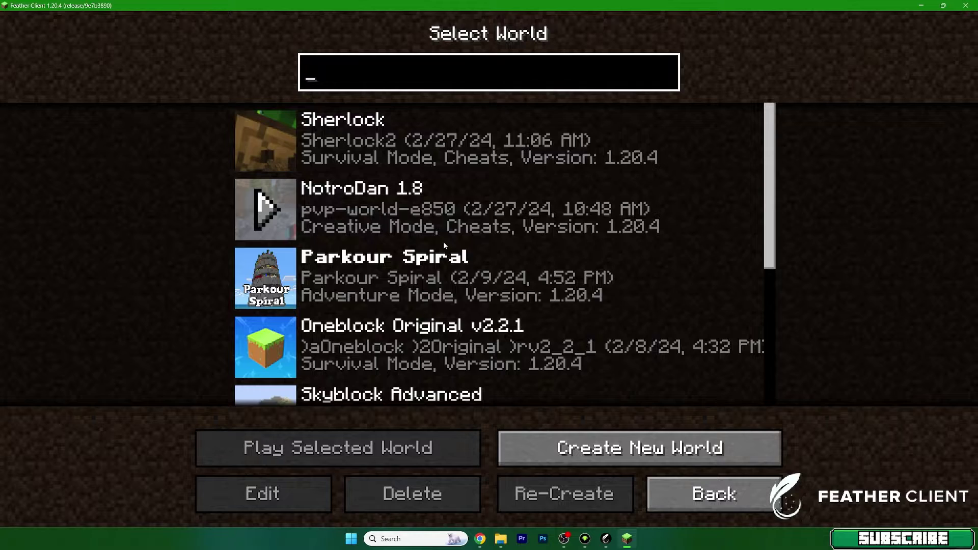
double_click(444, 144)
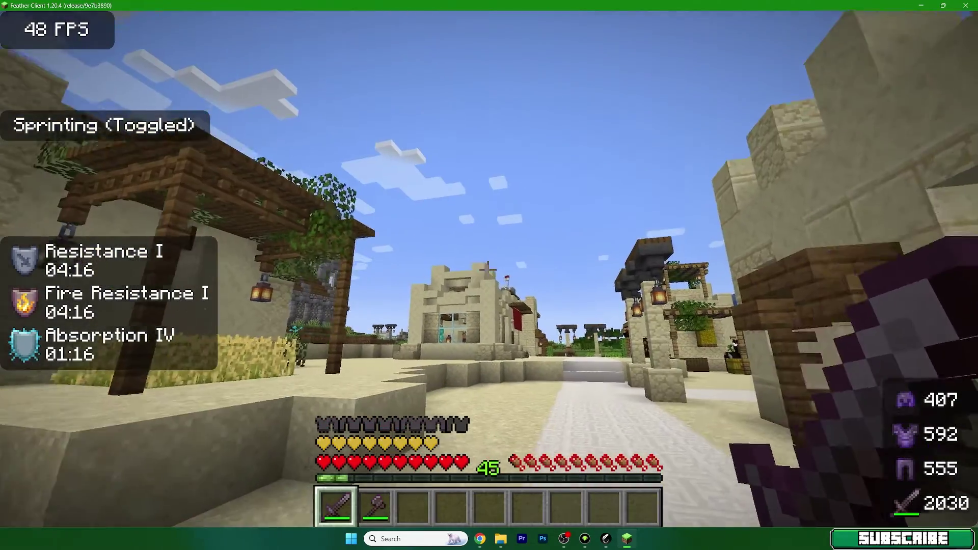
- Walk a short way into the village and check the inventory and the chat
key("w")
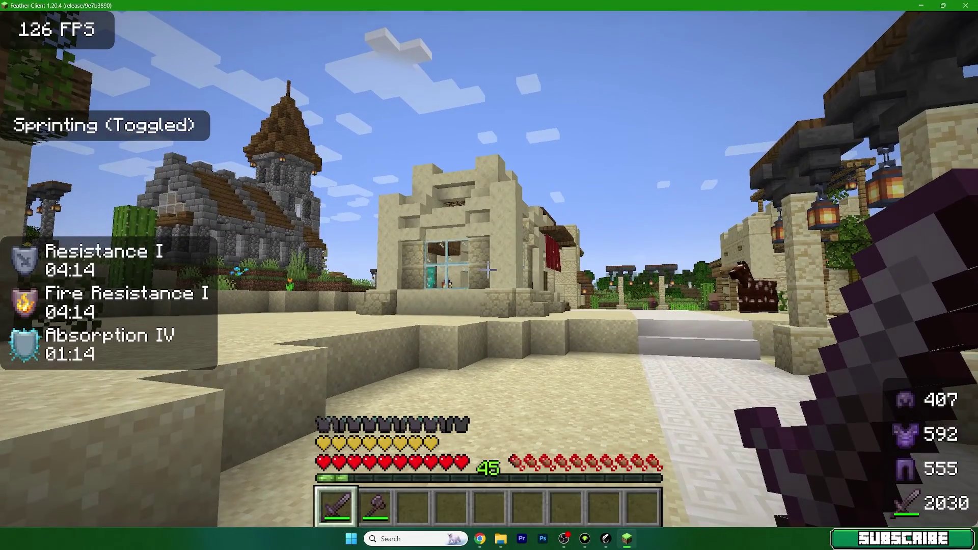
key("e")
key("e")
key("t")
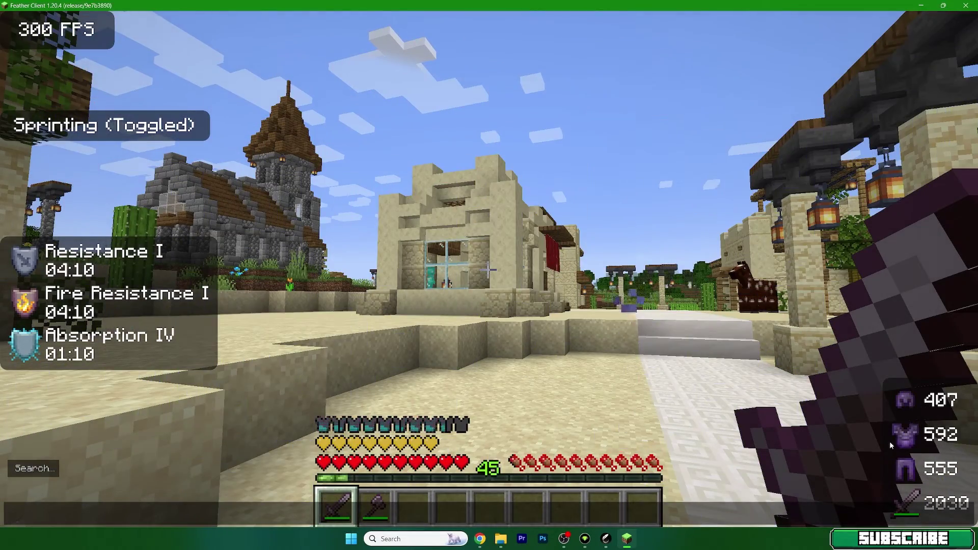
key("Escape")
- Sprint through the desert village and open Feather's in-game HUD layout overlay
key("w")
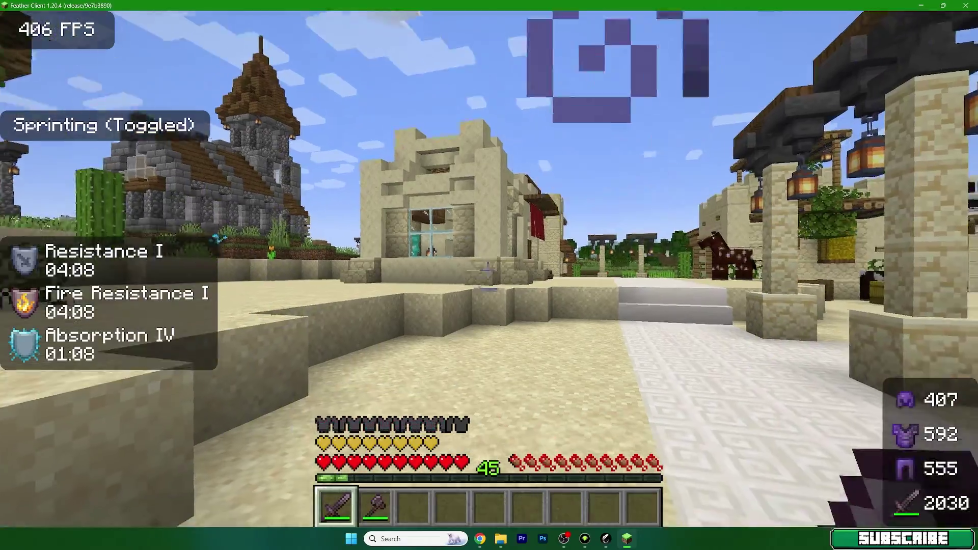
key("ctrl")
key("w")
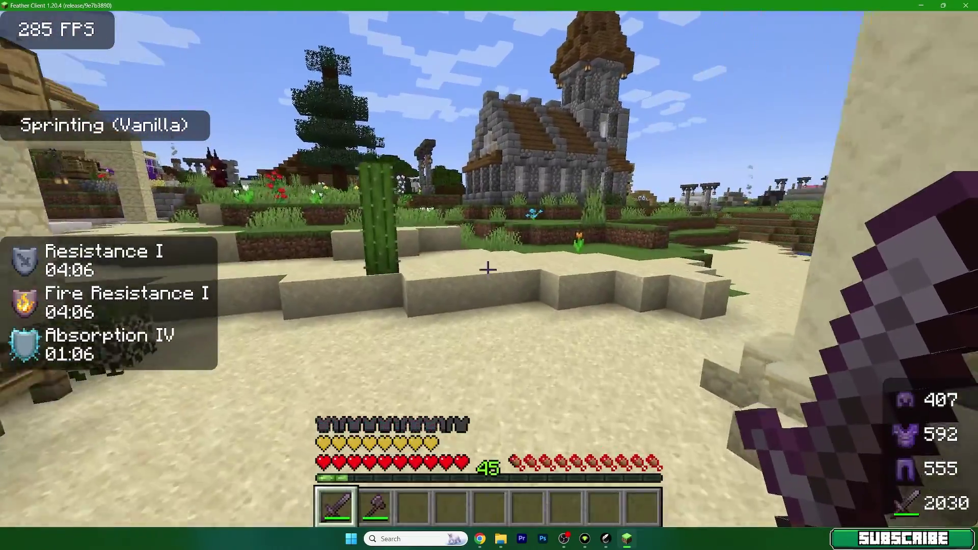
key("w")
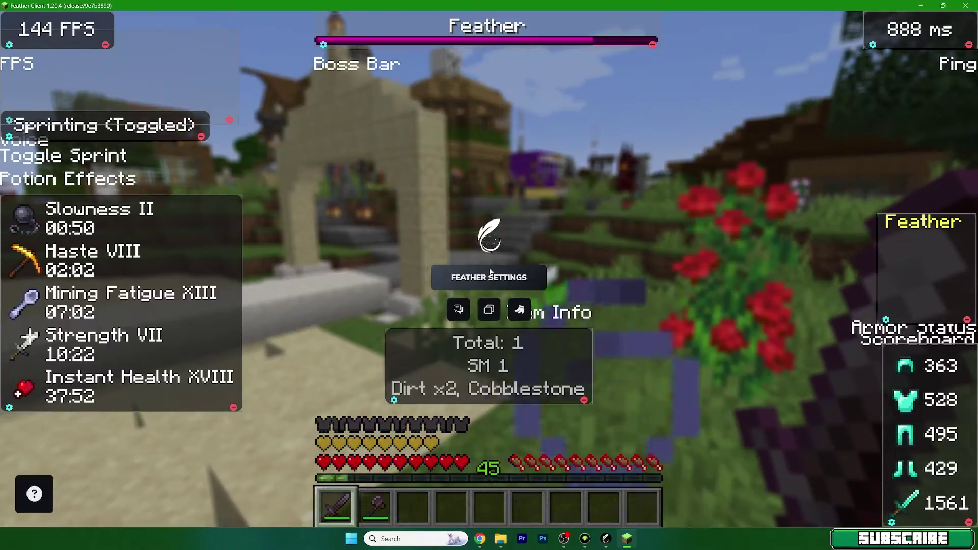
key("w")
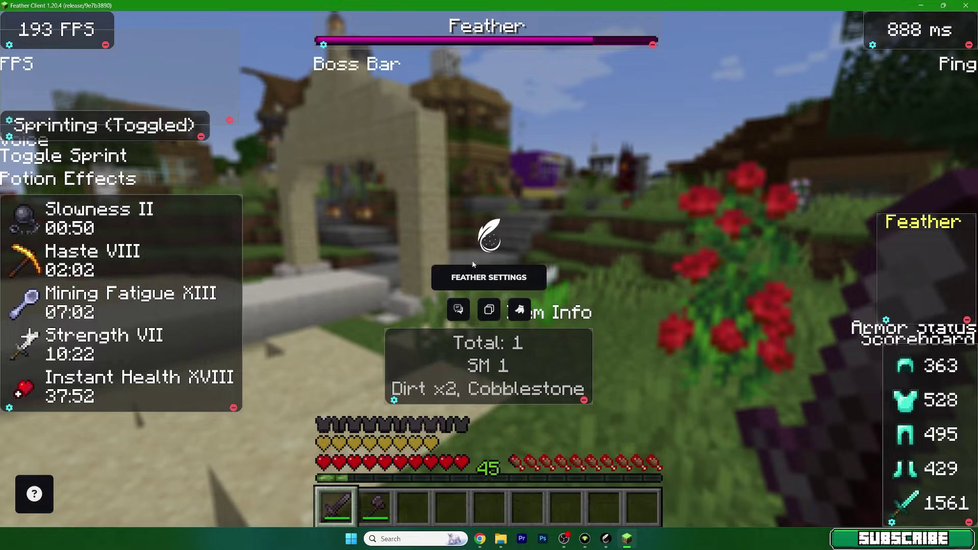
- Open Feather's mod settings and switch the Custom Crosshair and CPS mods on and back off
left_click(481, 275)
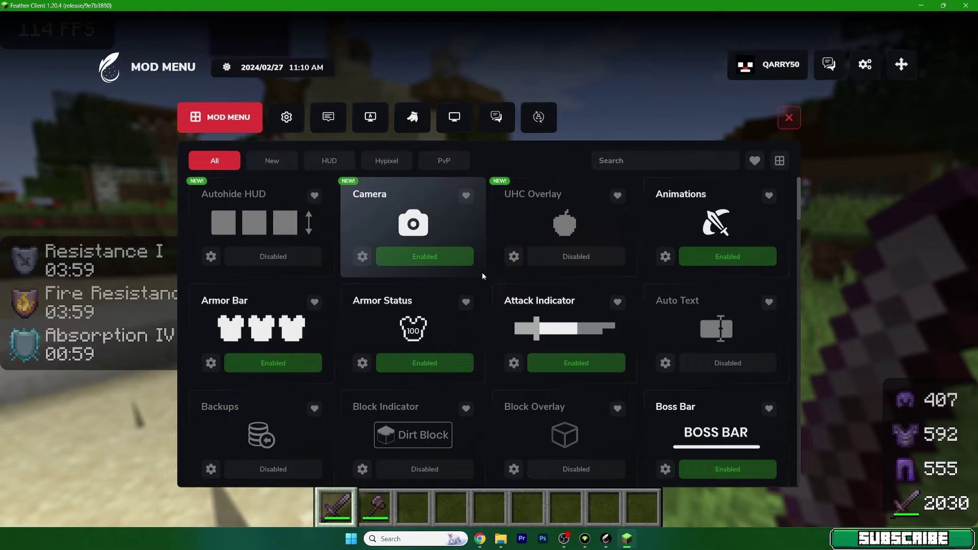
scroll(564, 314, "down", 5)
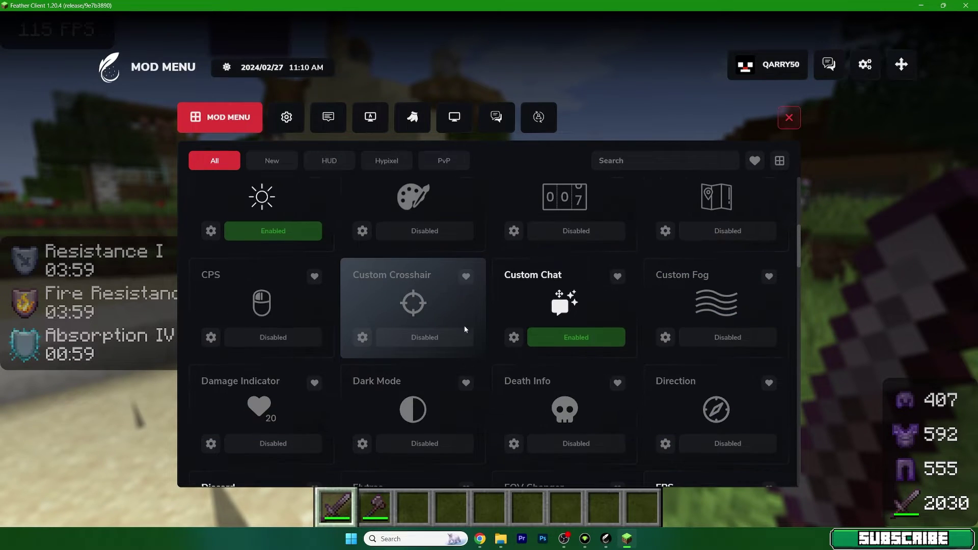
left_click(421, 339)
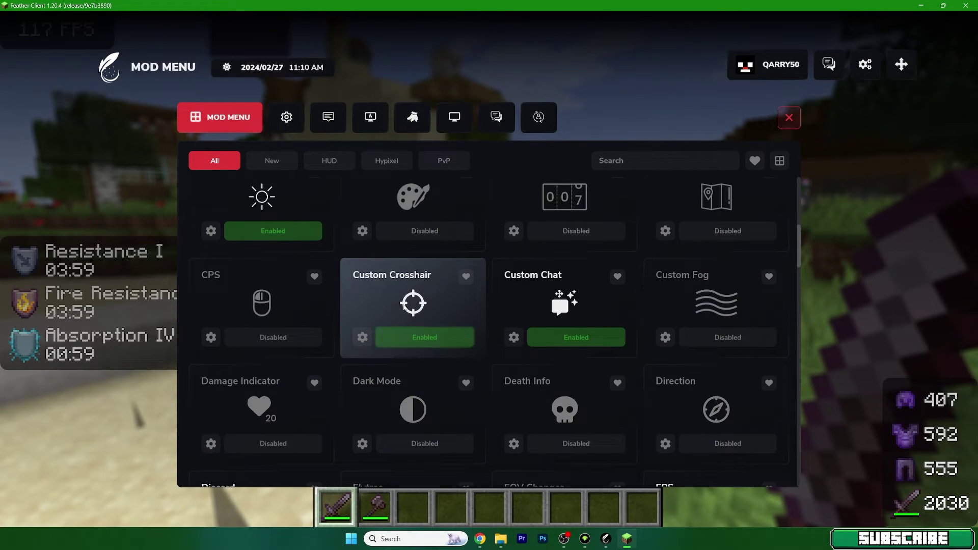
left_click(288, 336)
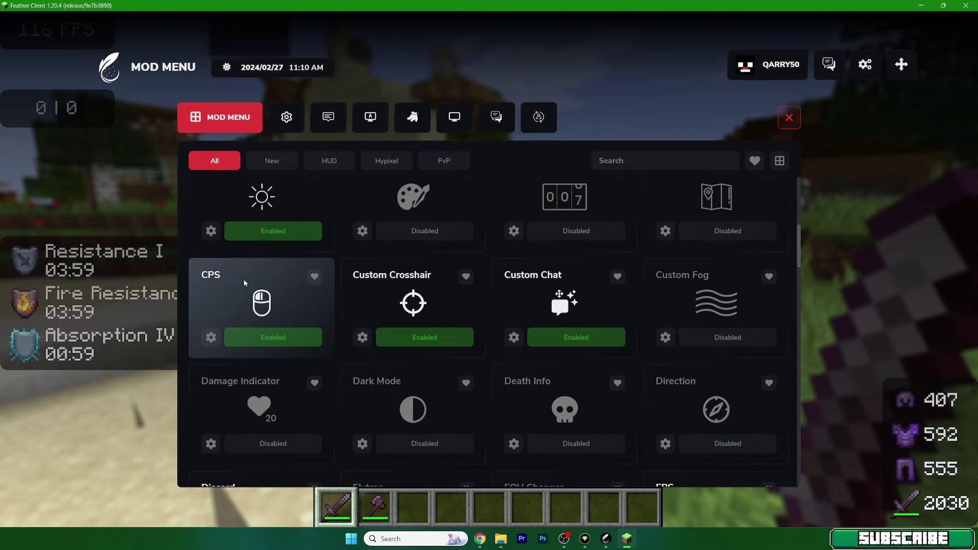
left_click(429, 338)
left_click(289, 338)
- Try out the Damage Indicator and Dark Mode mod switches, turning both on and back off
left_click(271, 441)
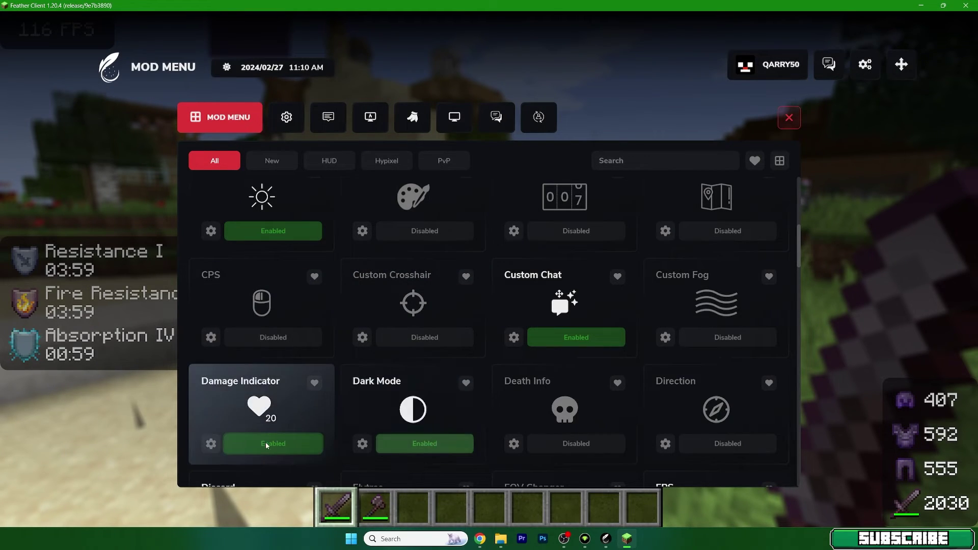
left_click(266, 442)
left_click(408, 443)
left_click(408, 443)
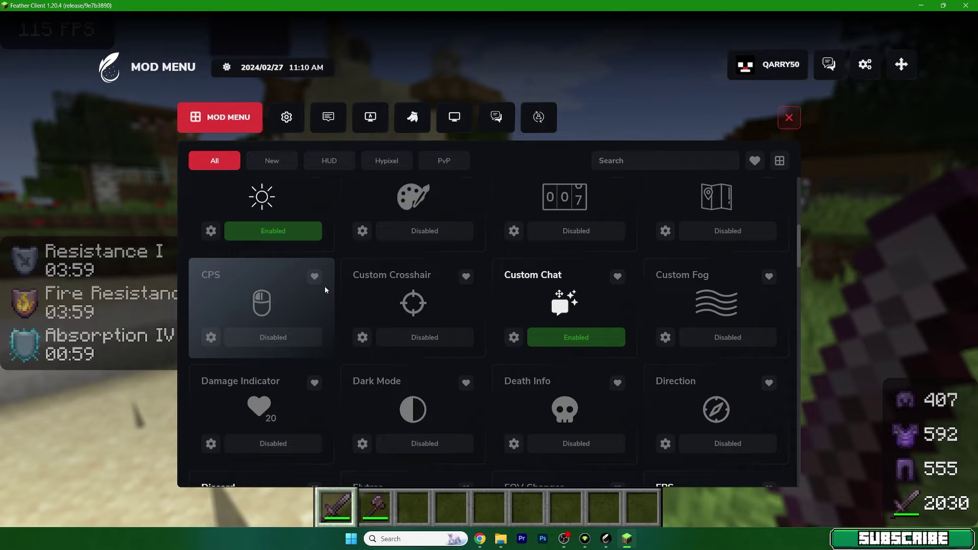